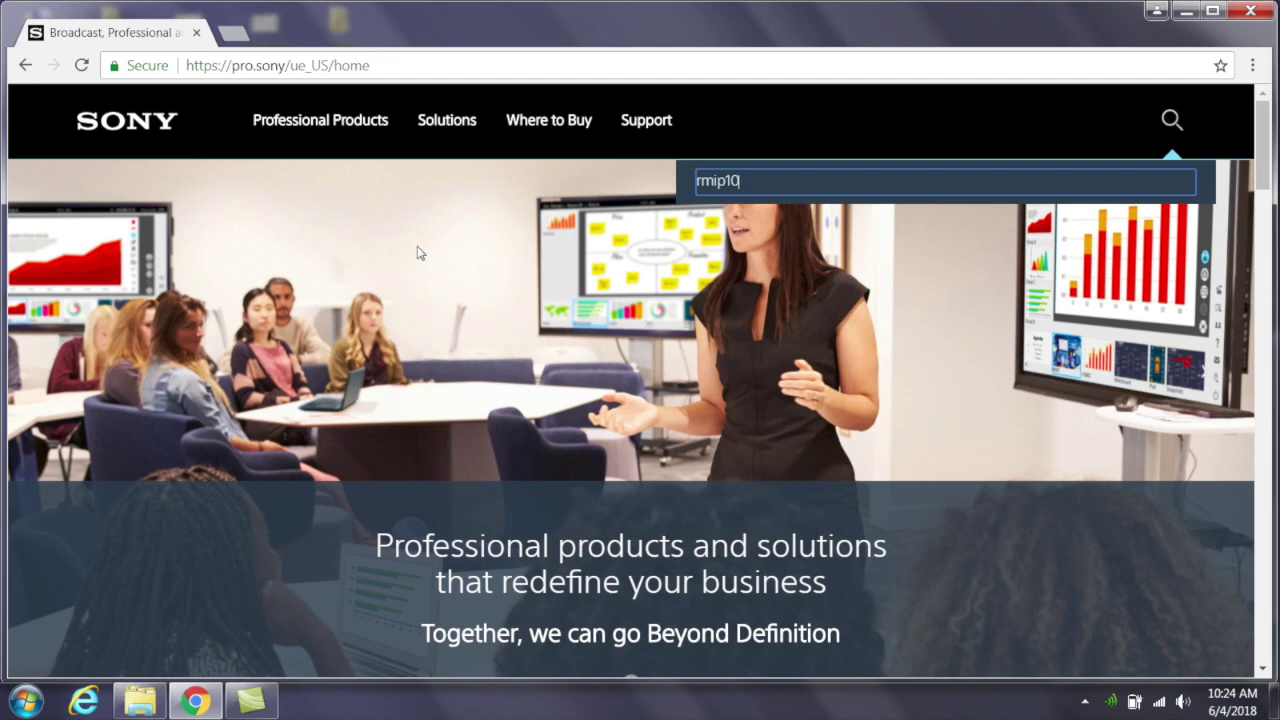
- Open the RM-IP10 Set-up Tool V1.1.0 software page from the rmip10 search results via the product's Resources
{"action": "key", "text": "Return"}
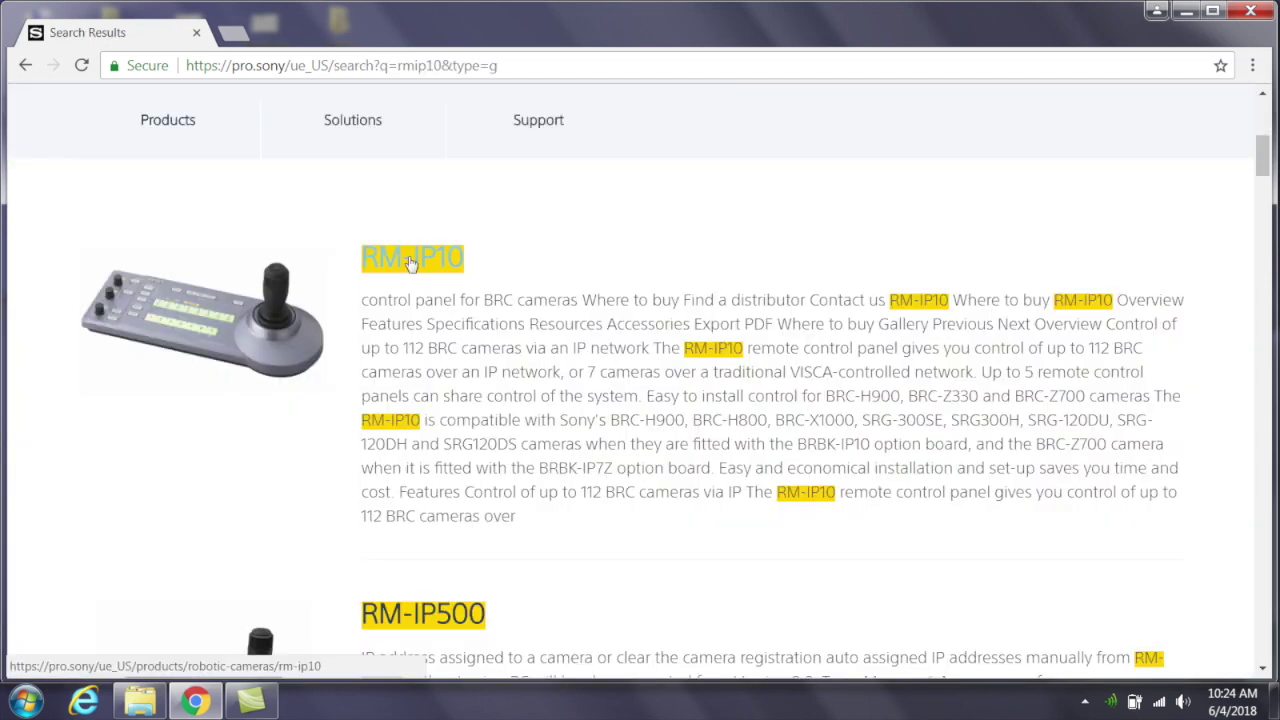
{"action": "left_click", "coordinate": [409, 262]}
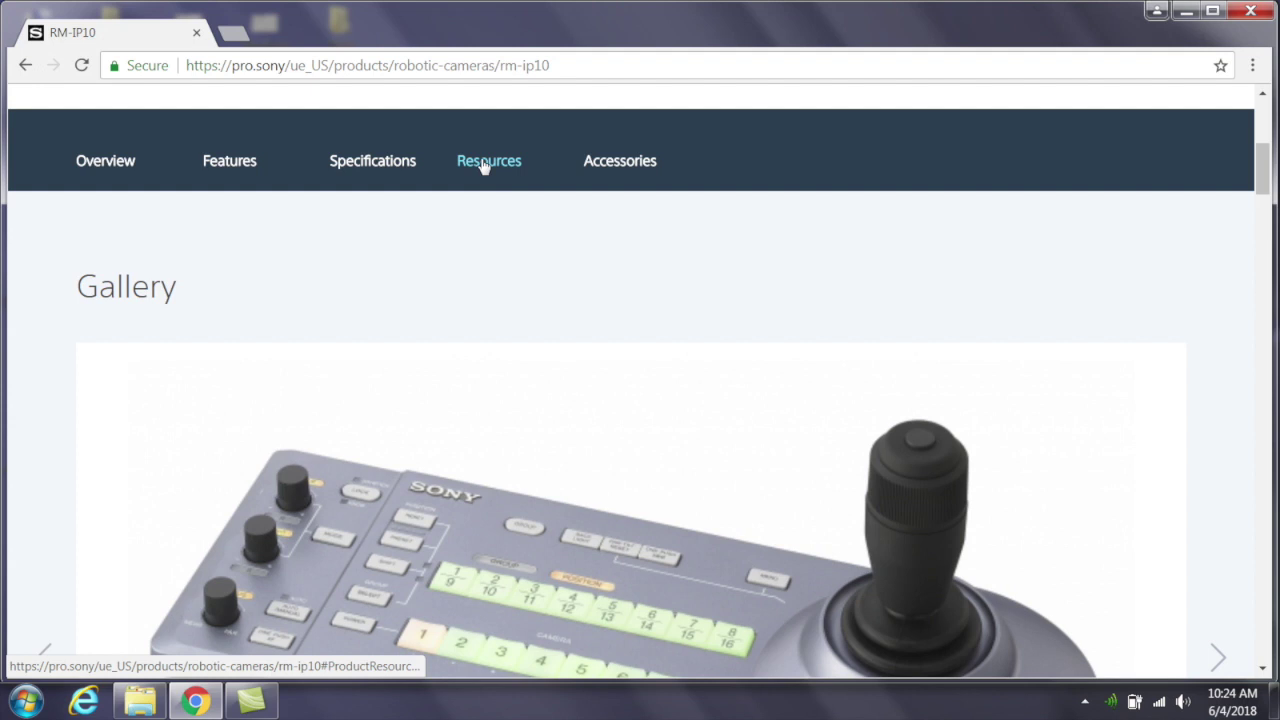
{"action": "left_click", "coordinate": [484, 163]}
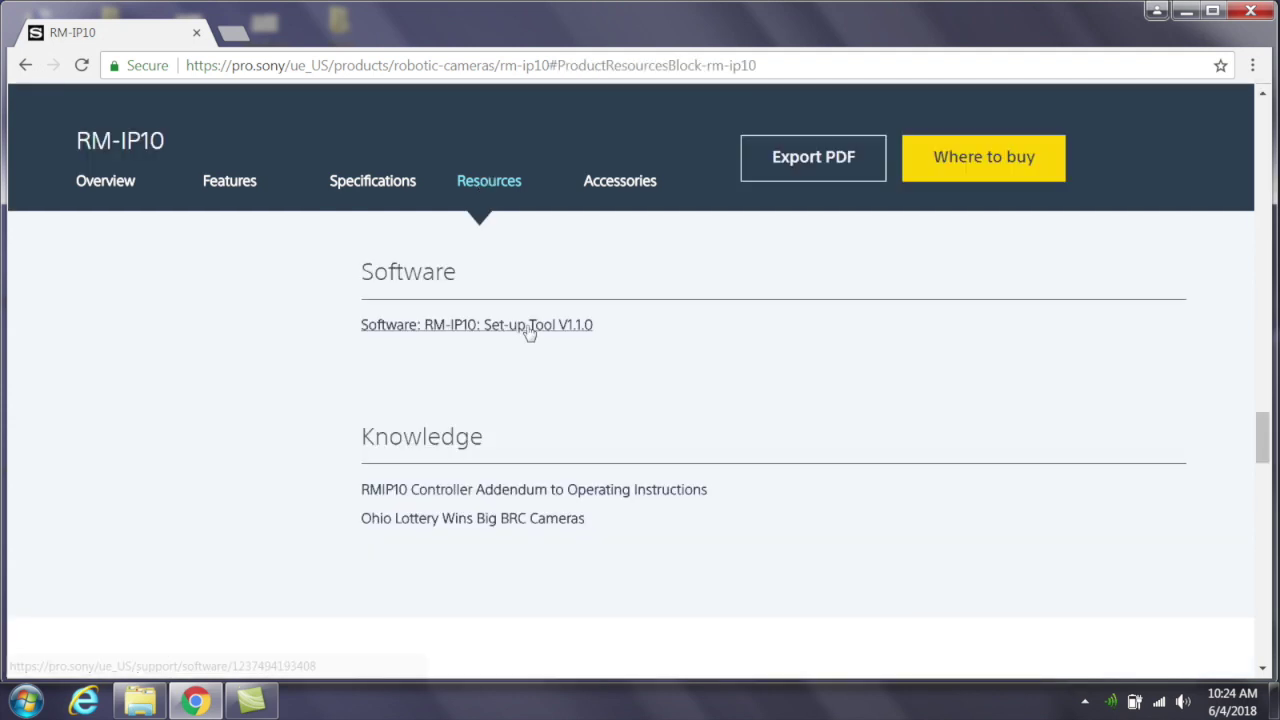
{"action": "left_click", "coordinate": [530, 333]}
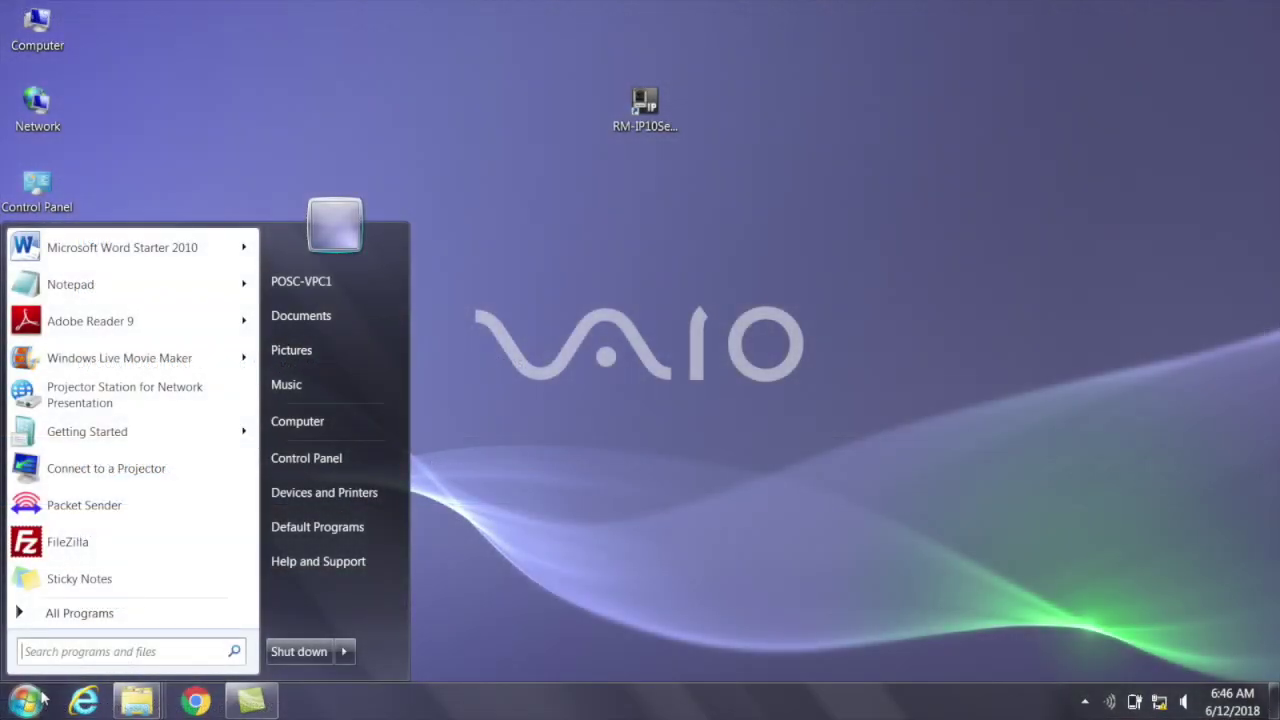
- Run ipconfig in Command Prompt to confirm the PC's address is 192.168.0.20 with mask 255.255.255.0
{"action": "type", "text": "cmd"}
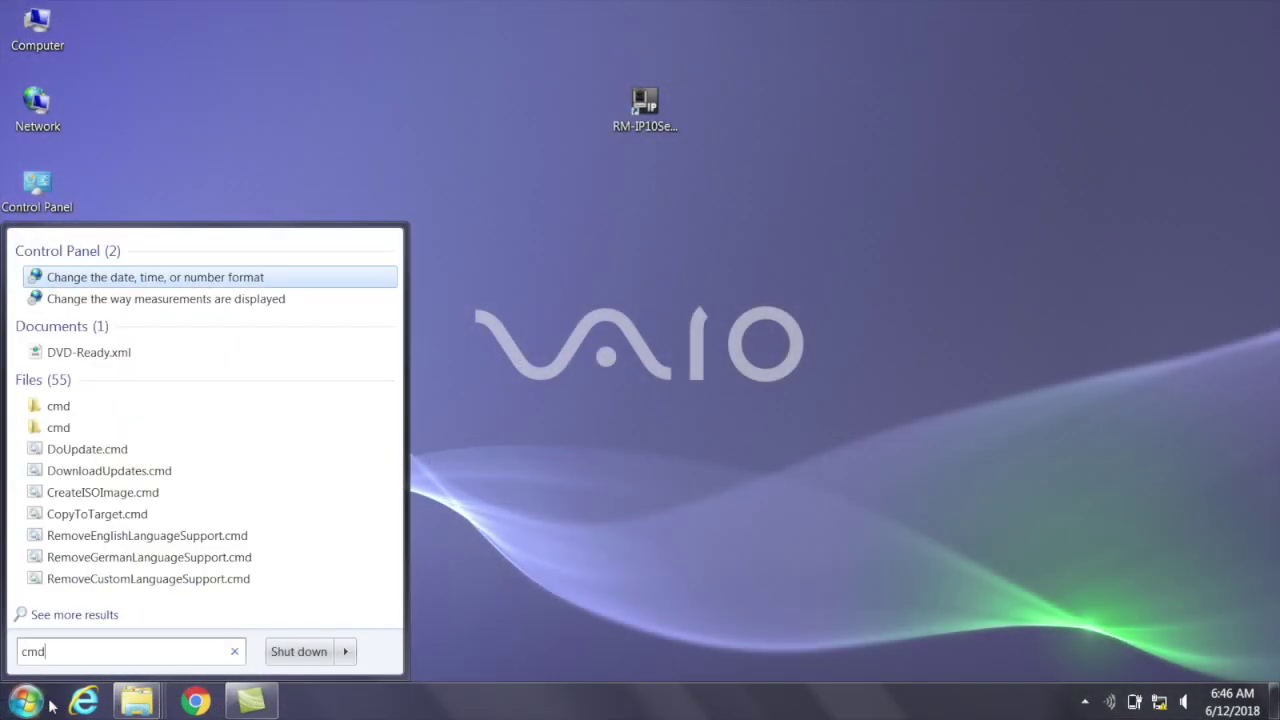
{"action": "key", "text": "Return"}
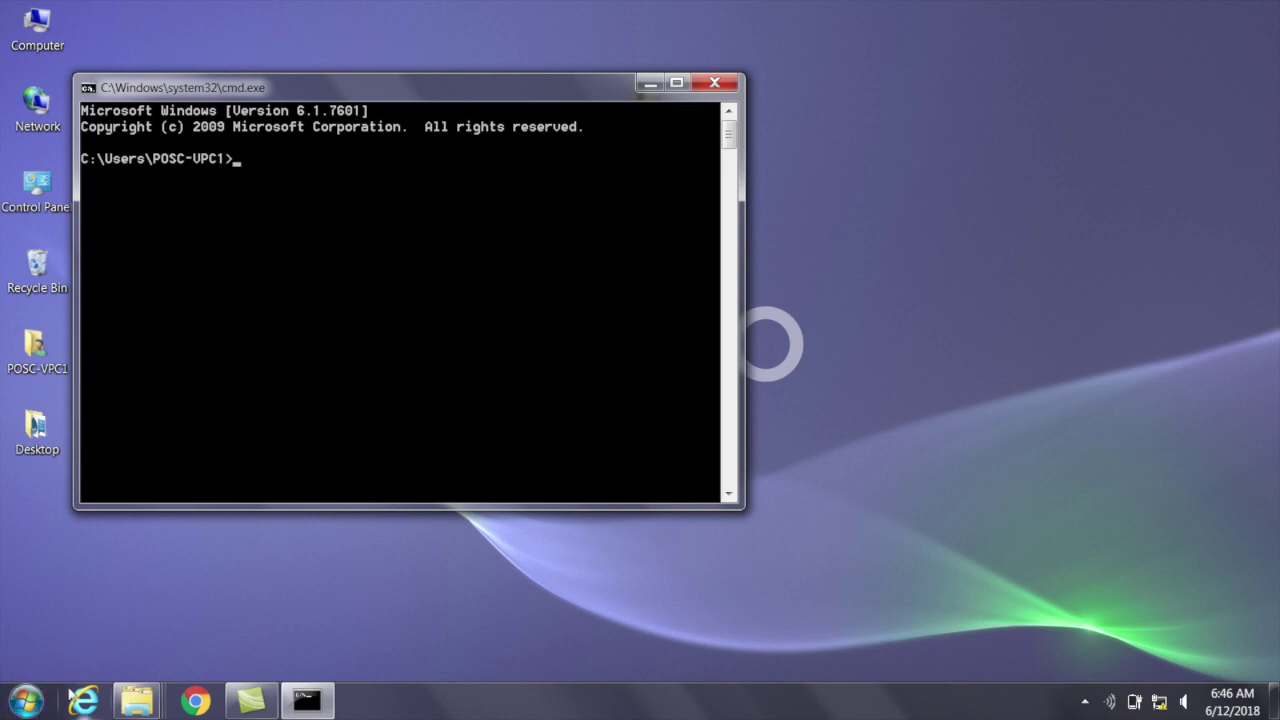
{"action": "type", "text": "ipconfig"}
{"action": "key", "text": "Return"}
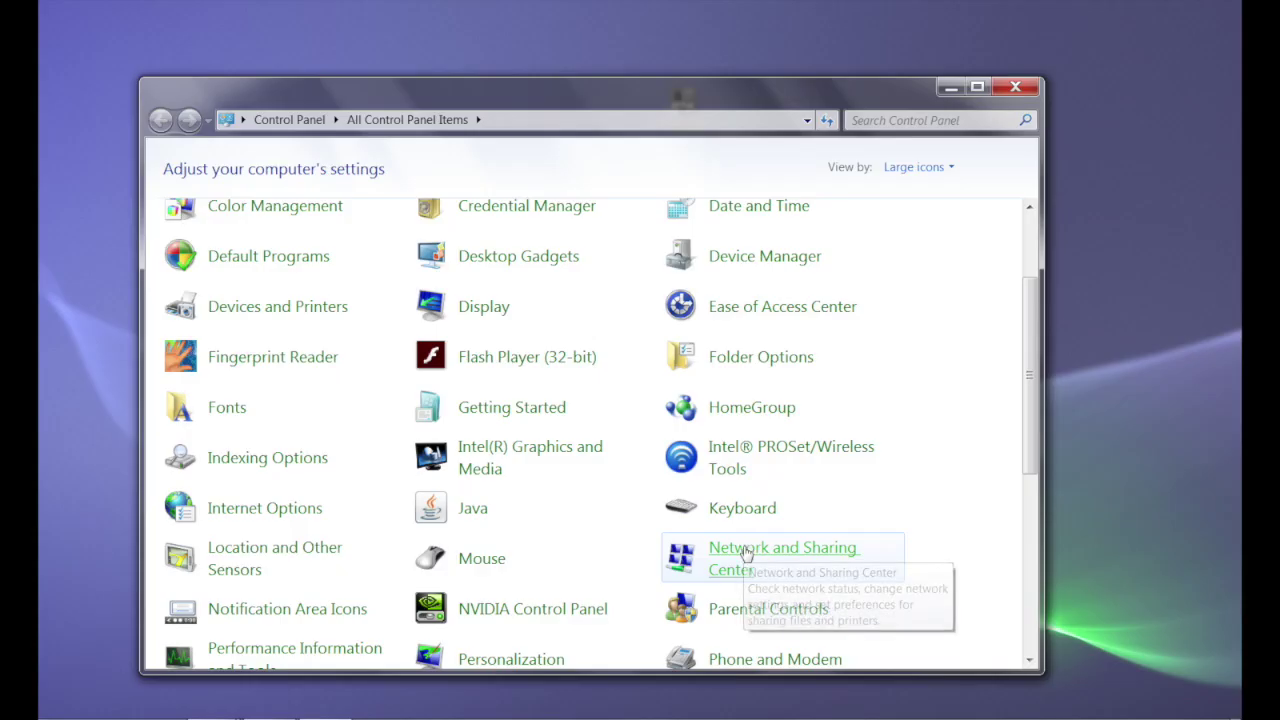
{"action": "left_click", "coordinate": [746, 553]}
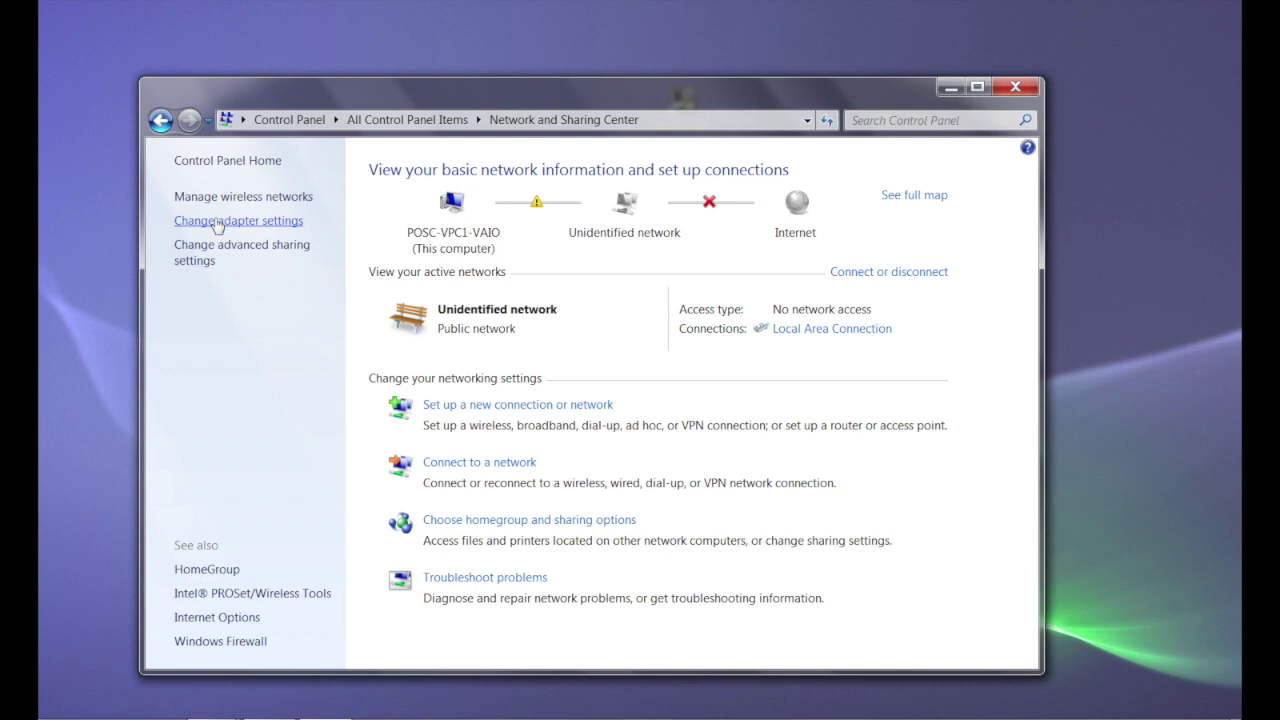
- Give Local Area Connection the static IPv4 address 192.168.0.1, mask 255.255.255.0, and close its properties
{"action": "left_click", "coordinate": [216, 226]}
{"action": "right_click", "coordinate": [266, 200]}
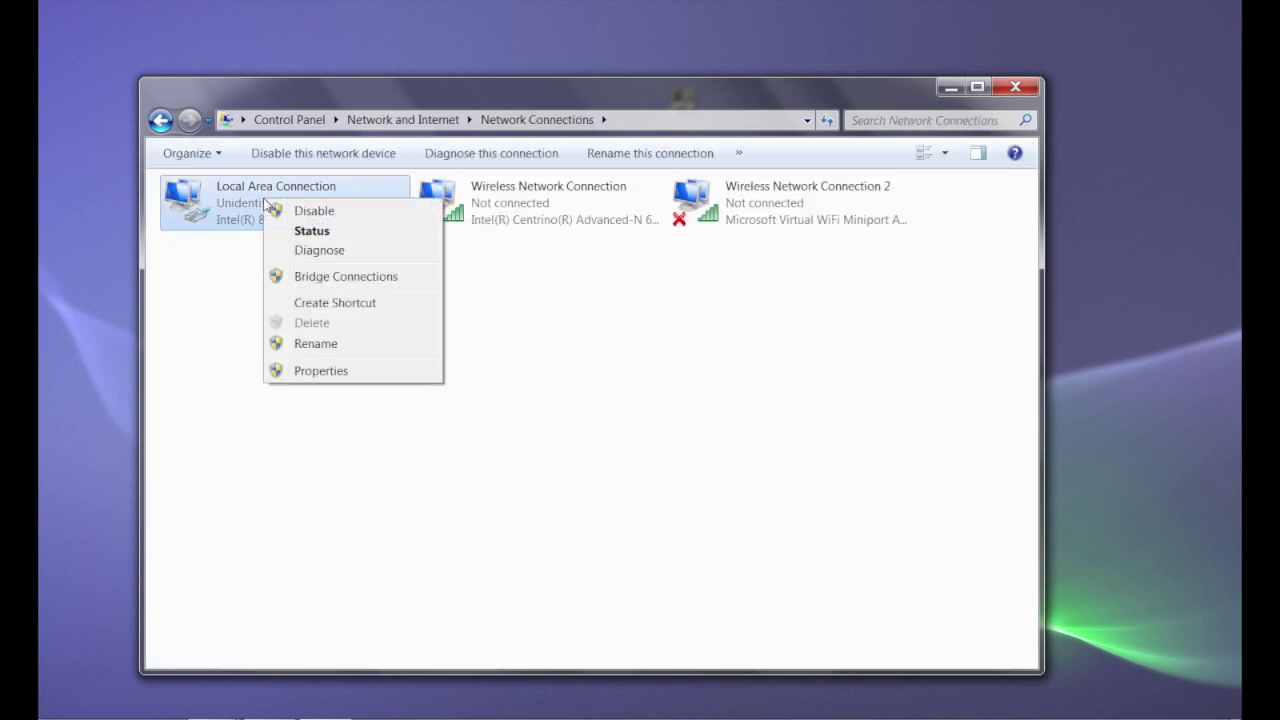
{"action": "left_click", "coordinate": [321, 371]}
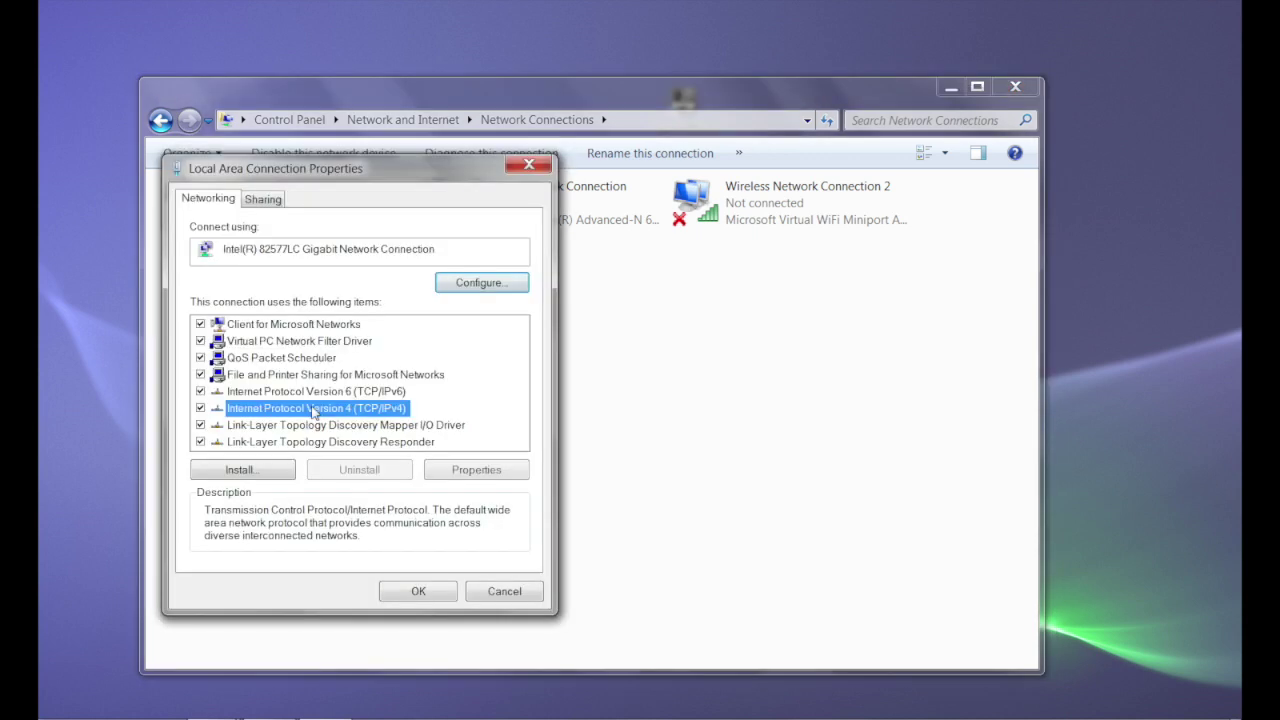
{"action": "left_click", "coordinate": [482, 470]}
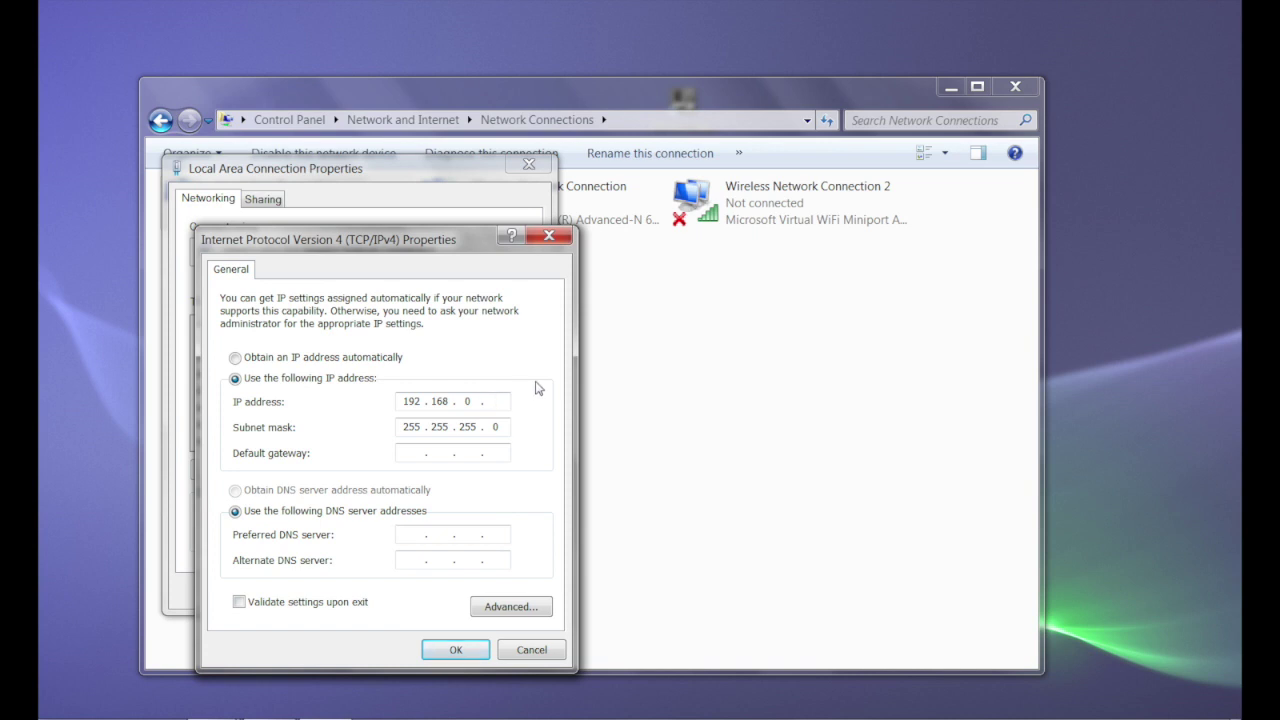
{"action": "key", "text": "BackSpace"}
{"action": "type", "text": "1"}
{"action": "left_click", "coordinate": [455, 650]}
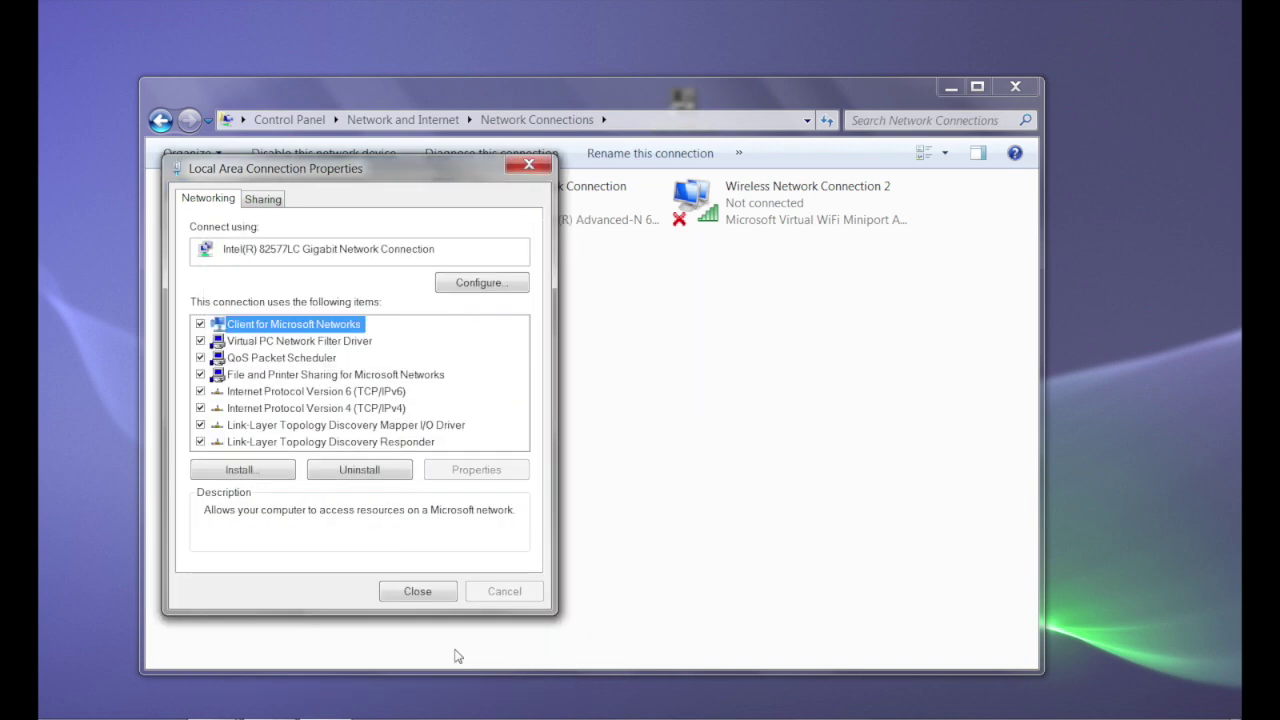
{"action": "left_click", "coordinate": [418, 591]}
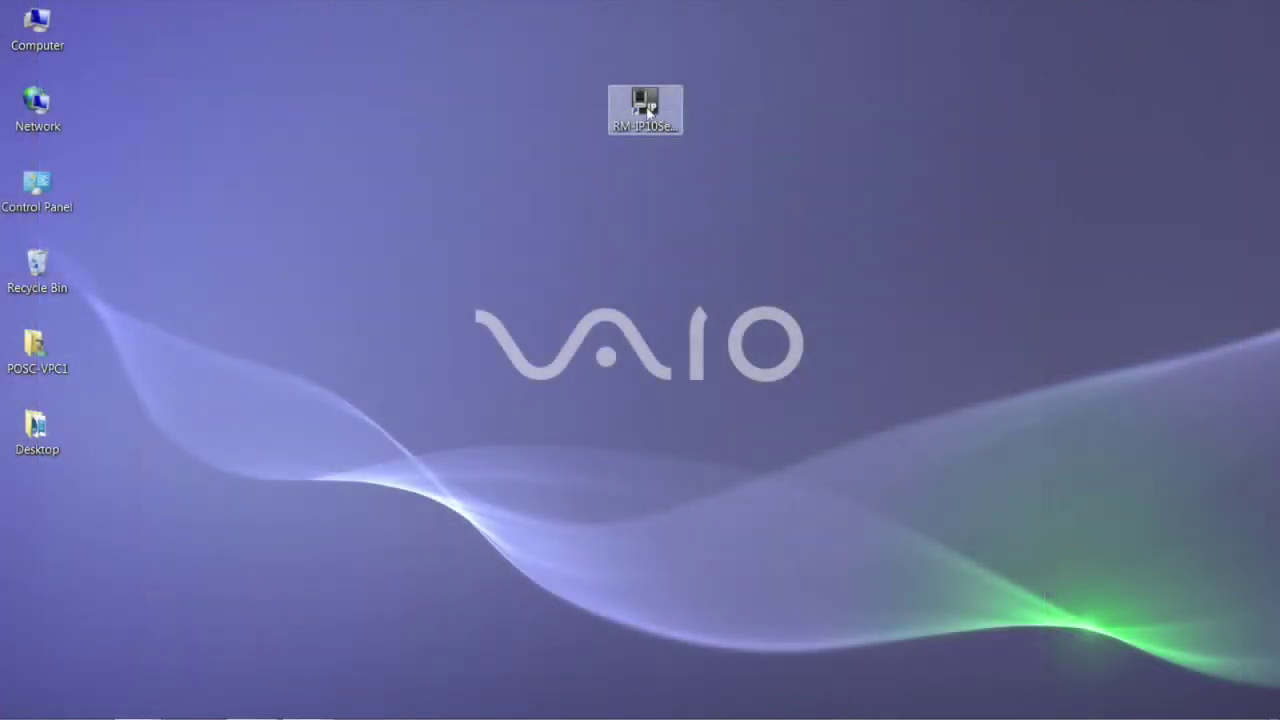
- Launch RM-IP10 Setup Tool and change the BRC-Z330 camera's IP address to 192.168.0.14
{"action": "double_click", "coordinate": [645, 108]}
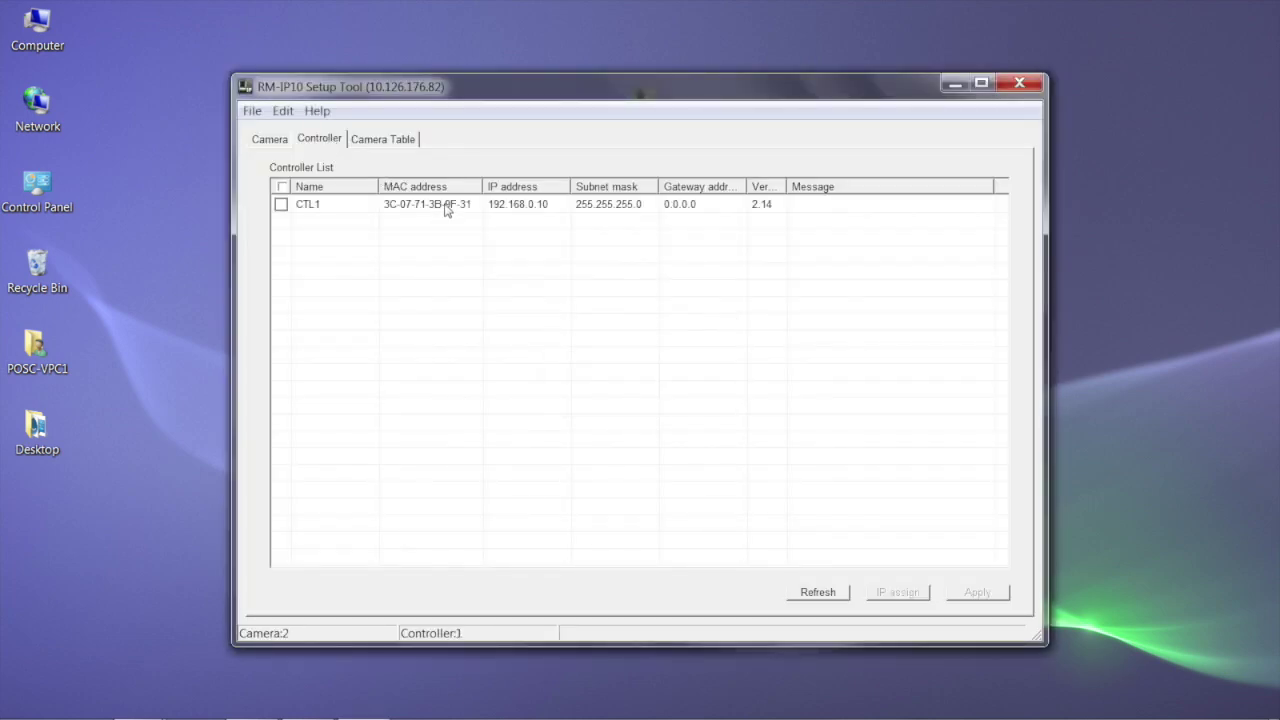
{"action": "left_click", "coordinate": [446, 206]}
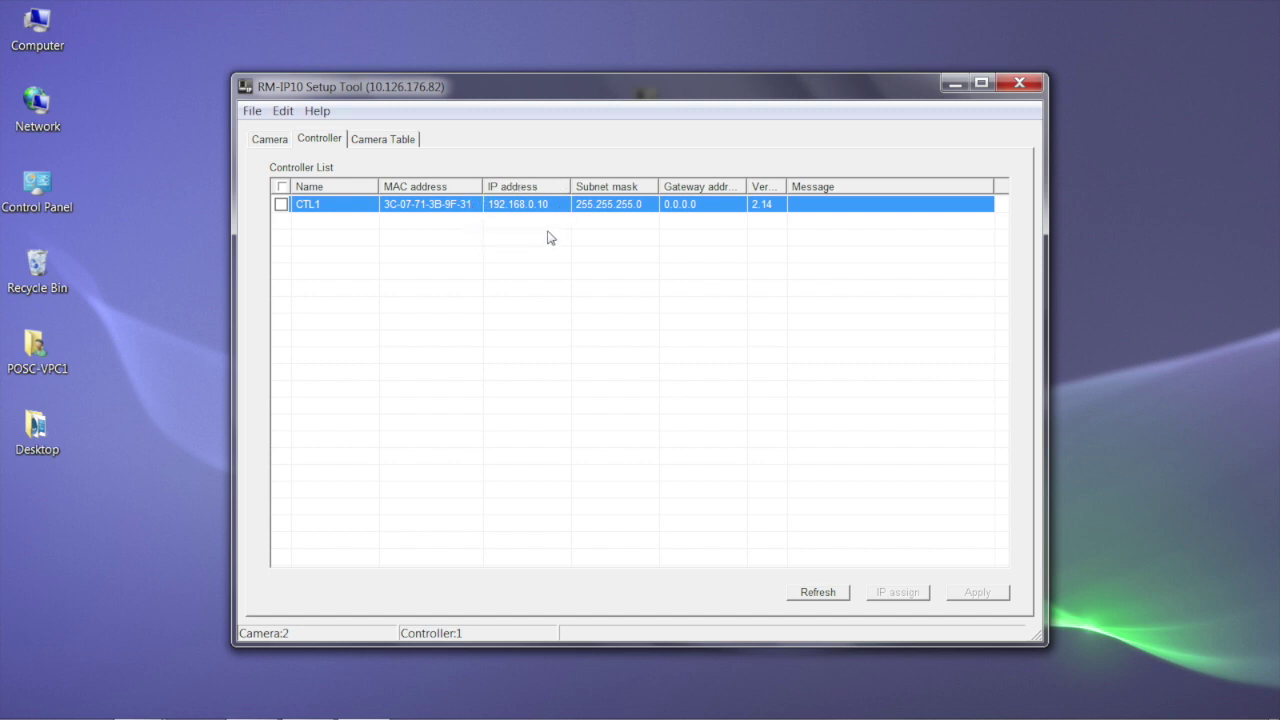
{"action": "key", "text": "ctrl+shift+Tab"}
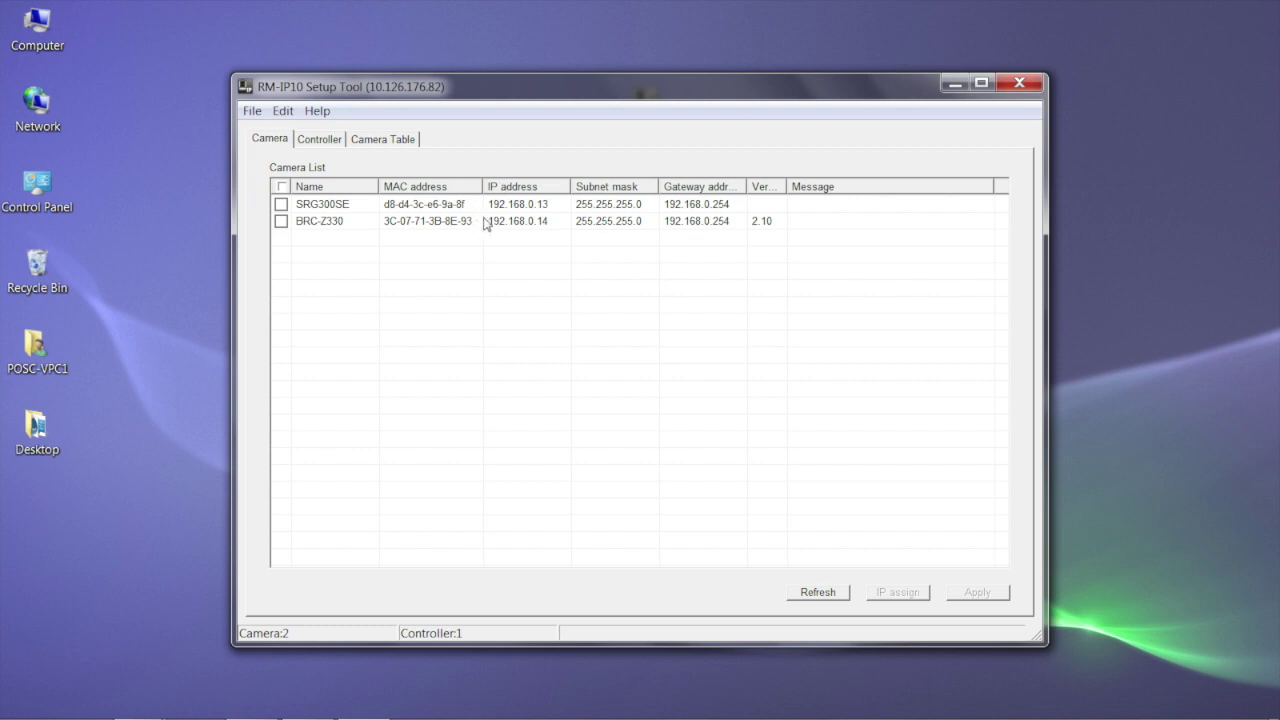
{"action": "left_click", "coordinate": [490, 222]}
{"action": "left_click", "coordinate": [543, 206]}
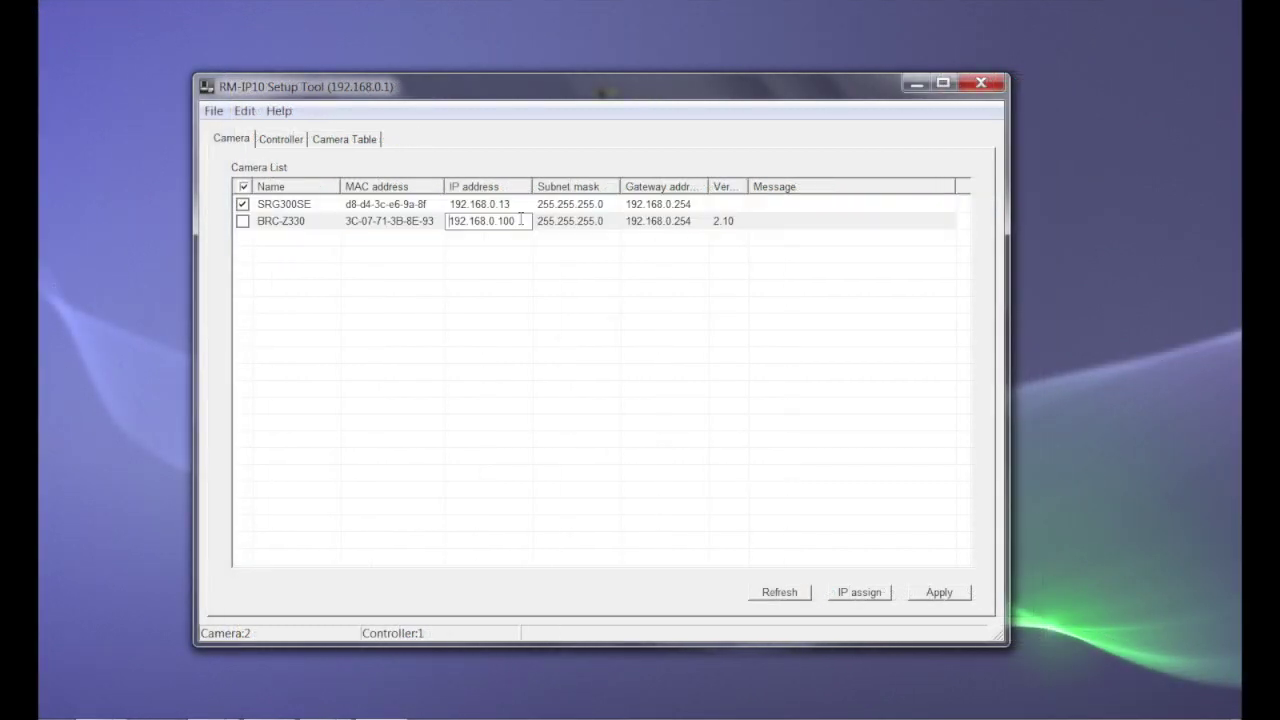
{"action": "key", "text": "BackSpace"}
{"action": "key", "text": "BackSpace"}
{"action": "type", "text": "4"}
{"action": "left_click", "coordinate": [538, 222]}
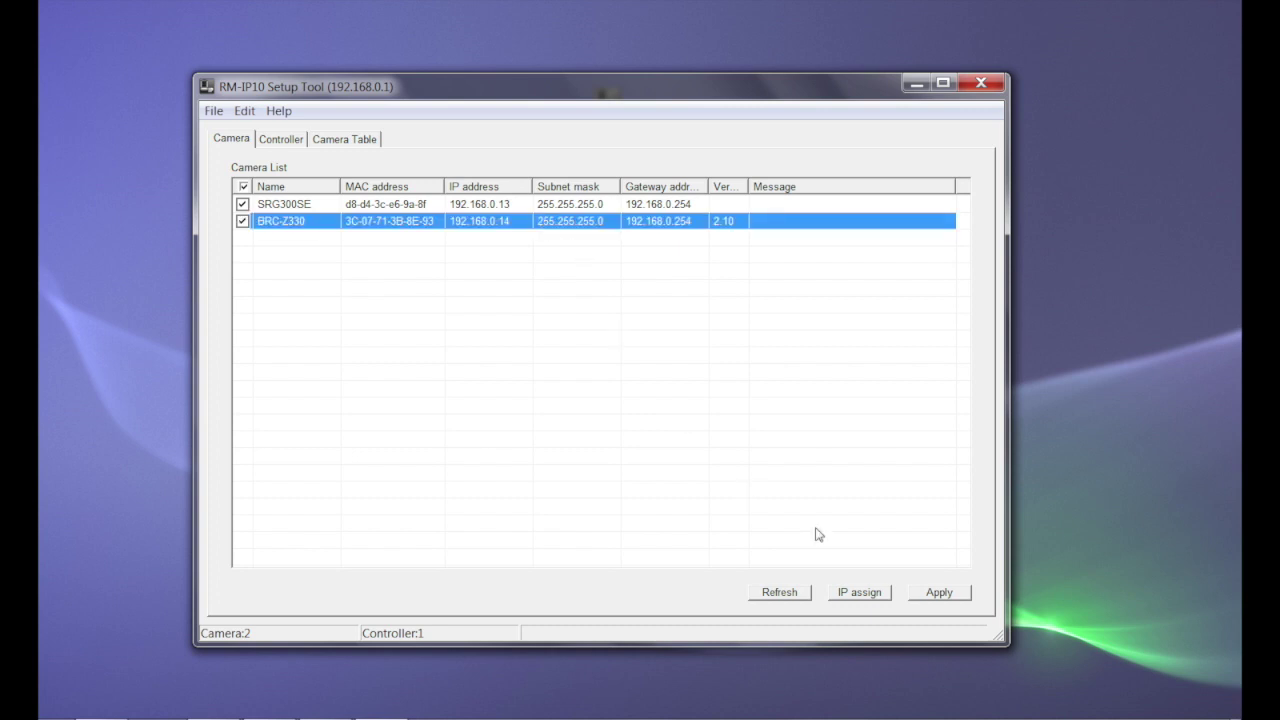
- Tick Group1-1 and Group1-2, auto-assign cameras in camera name order, and apply the camera table
{"action": "left_click", "coordinate": [344, 140]}
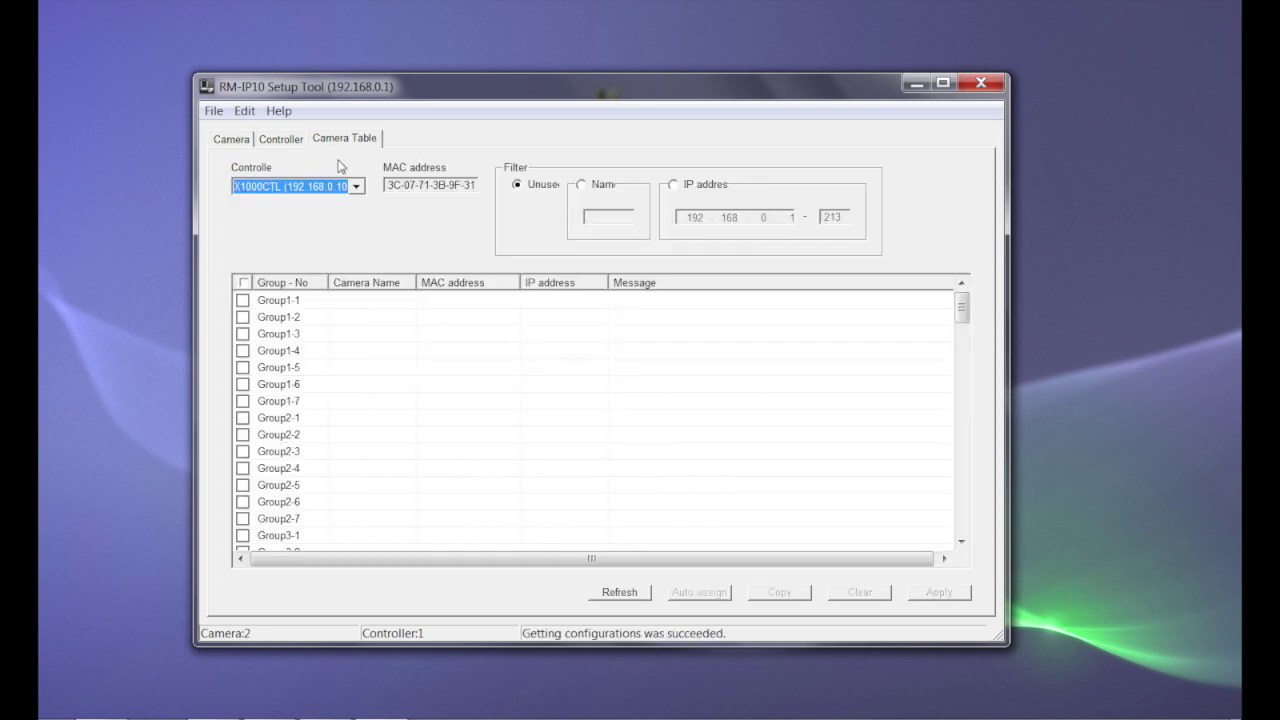
{"action": "left_click", "coordinate": [243, 300]}
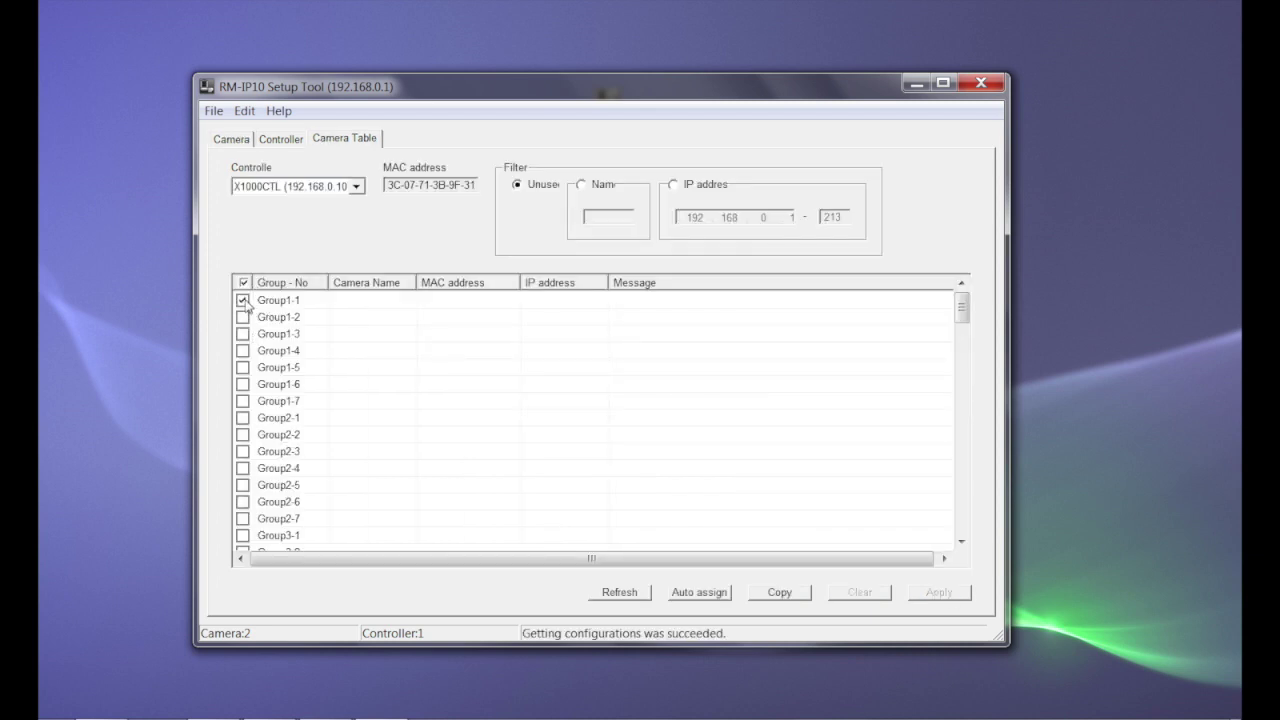
{"action": "left_click", "coordinate": [243, 317]}
{"action": "left_click", "coordinate": [706, 594]}
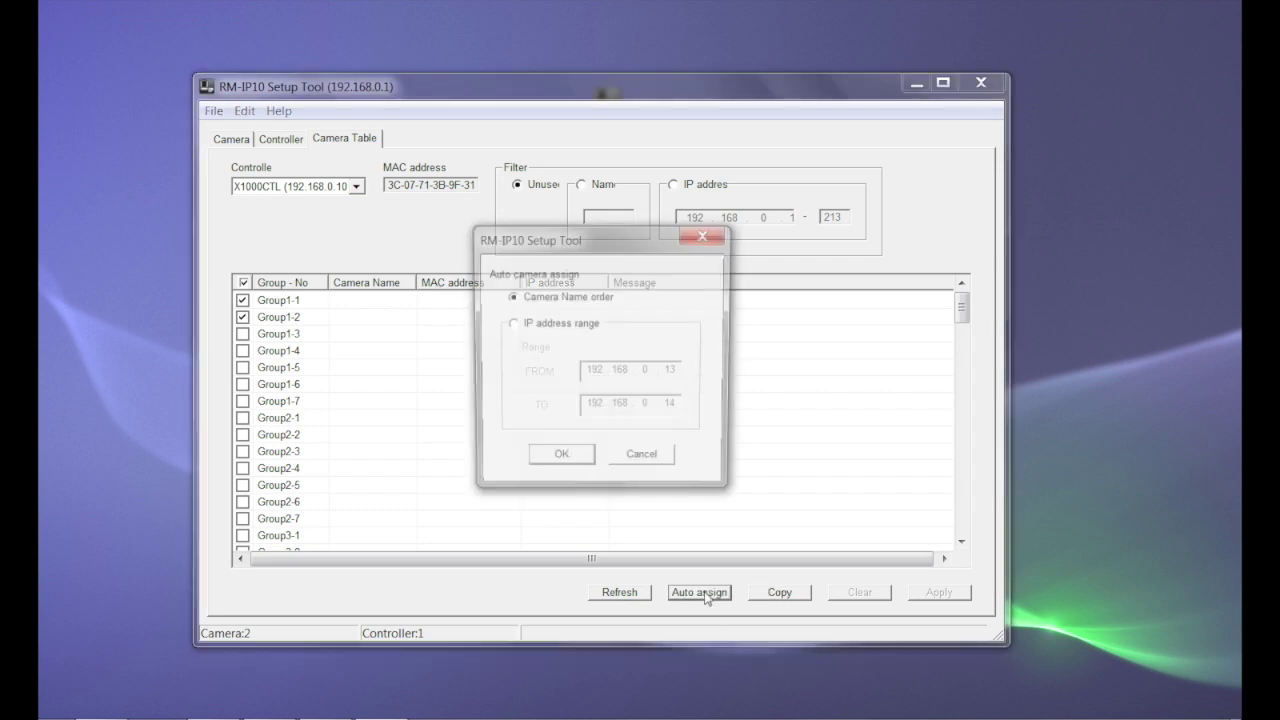
{"action": "left_click", "coordinate": [559, 462]}
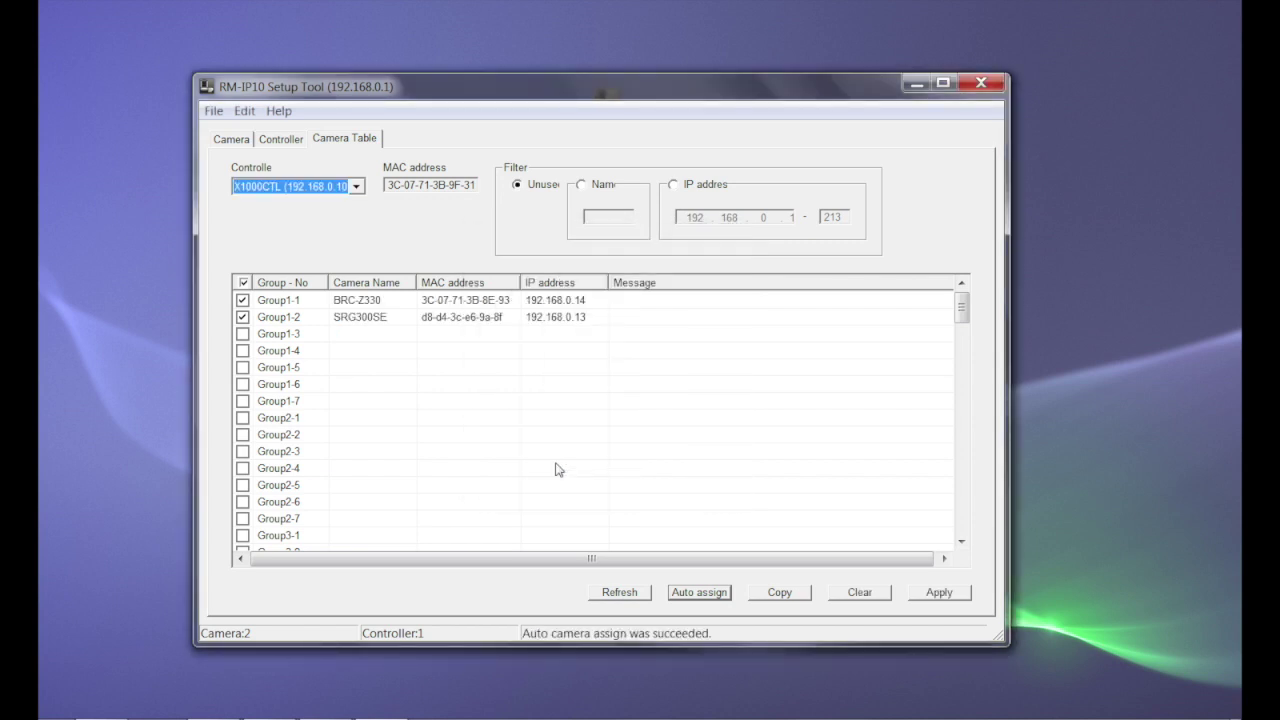
{"action": "left_click", "coordinate": [948, 596]}
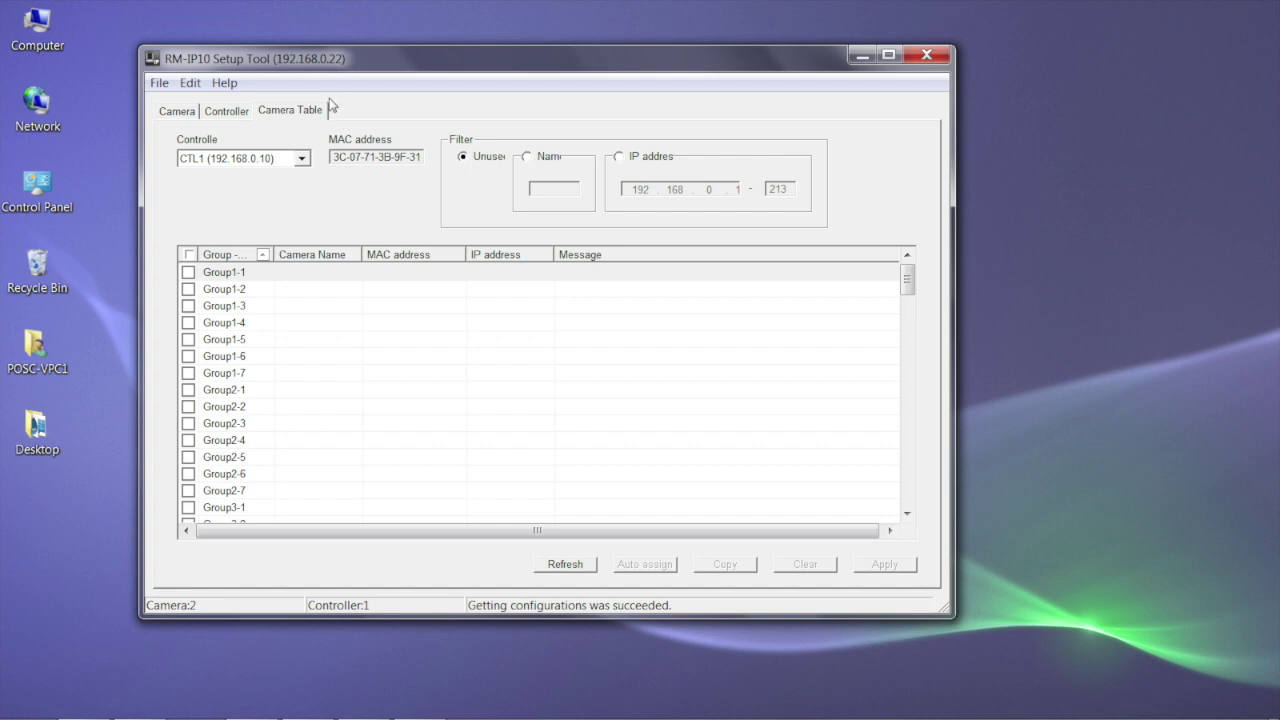
- Assign BRC-Z330 to Group1-1 in the camera table and apply it to the controller
{"action": "left_click", "coordinate": [188, 272]}
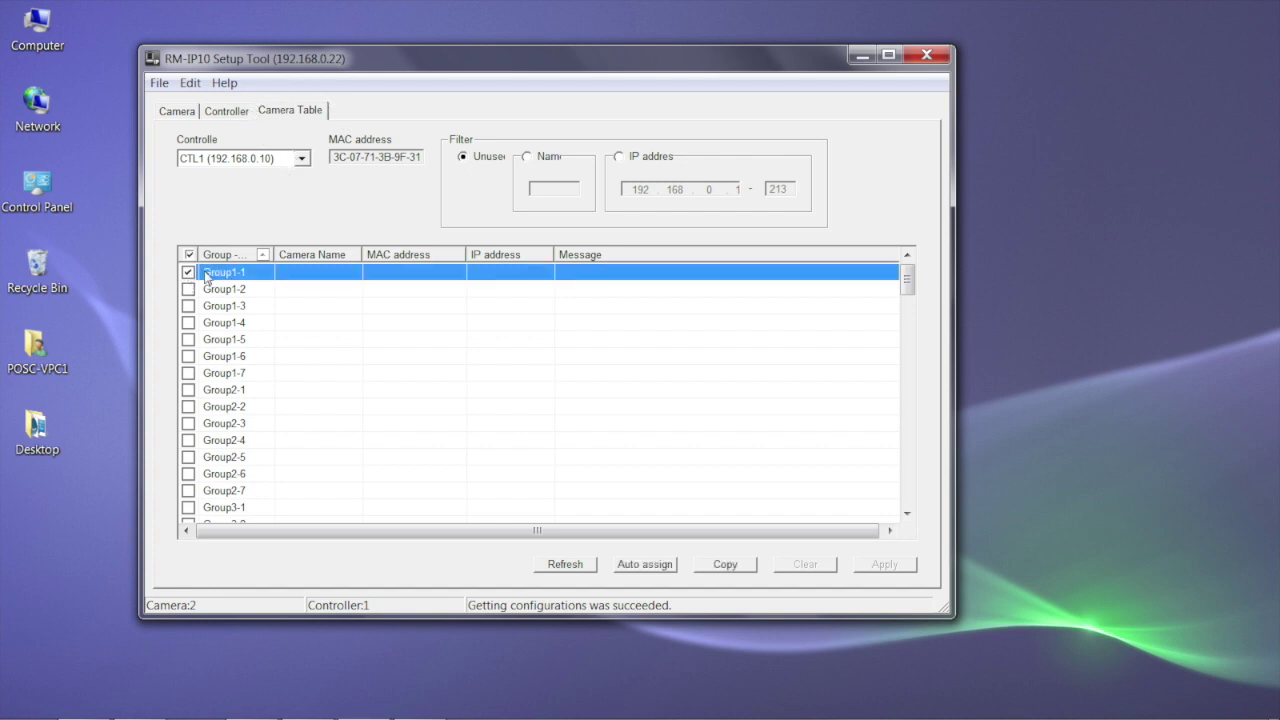
{"action": "left_click", "coordinate": [300, 272]}
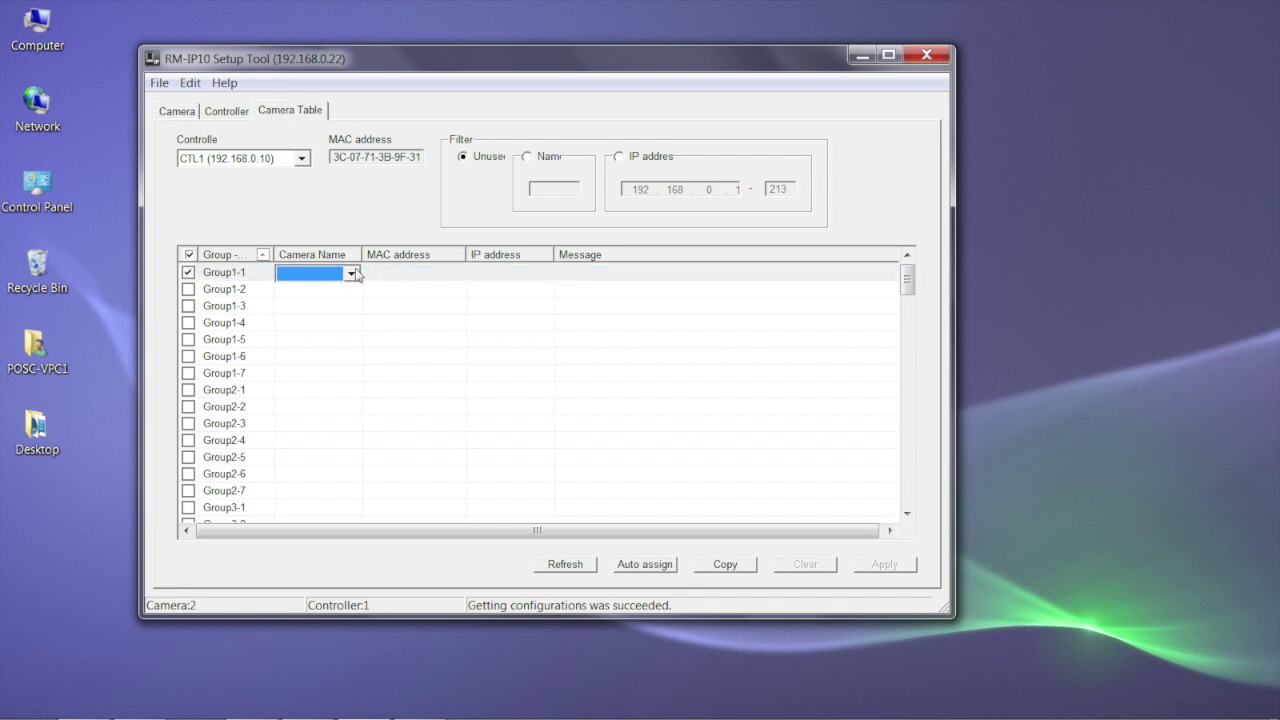
{"action": "left_click", "coordinate": [352, 273]}
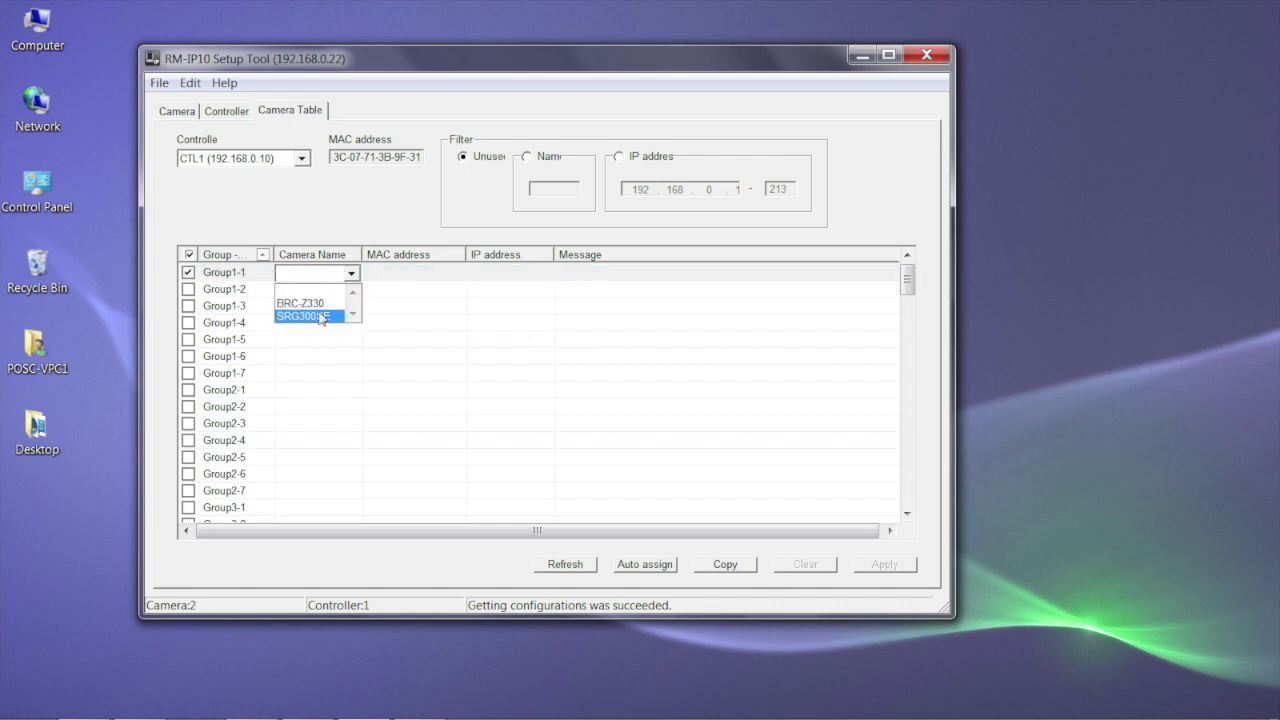
{"action": "left_click", "coordinate": [321, 304]}
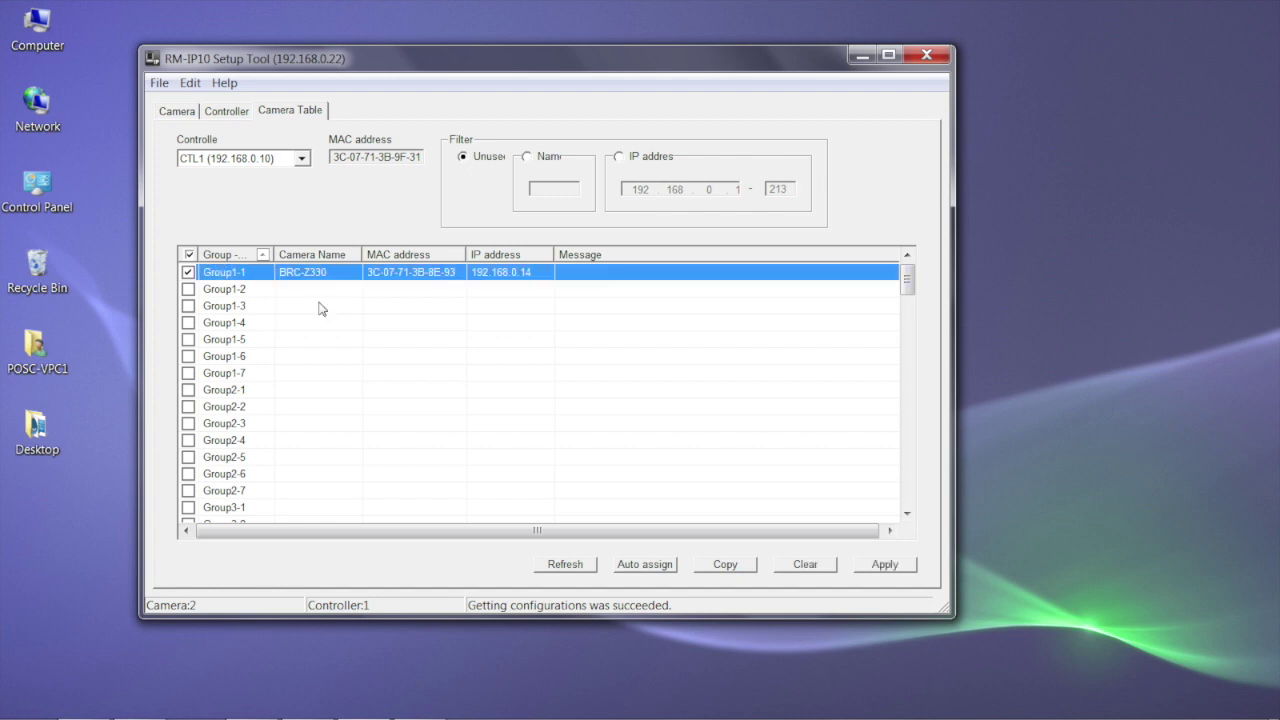
{"action": "left_click", "coordinate": [885, 565]}
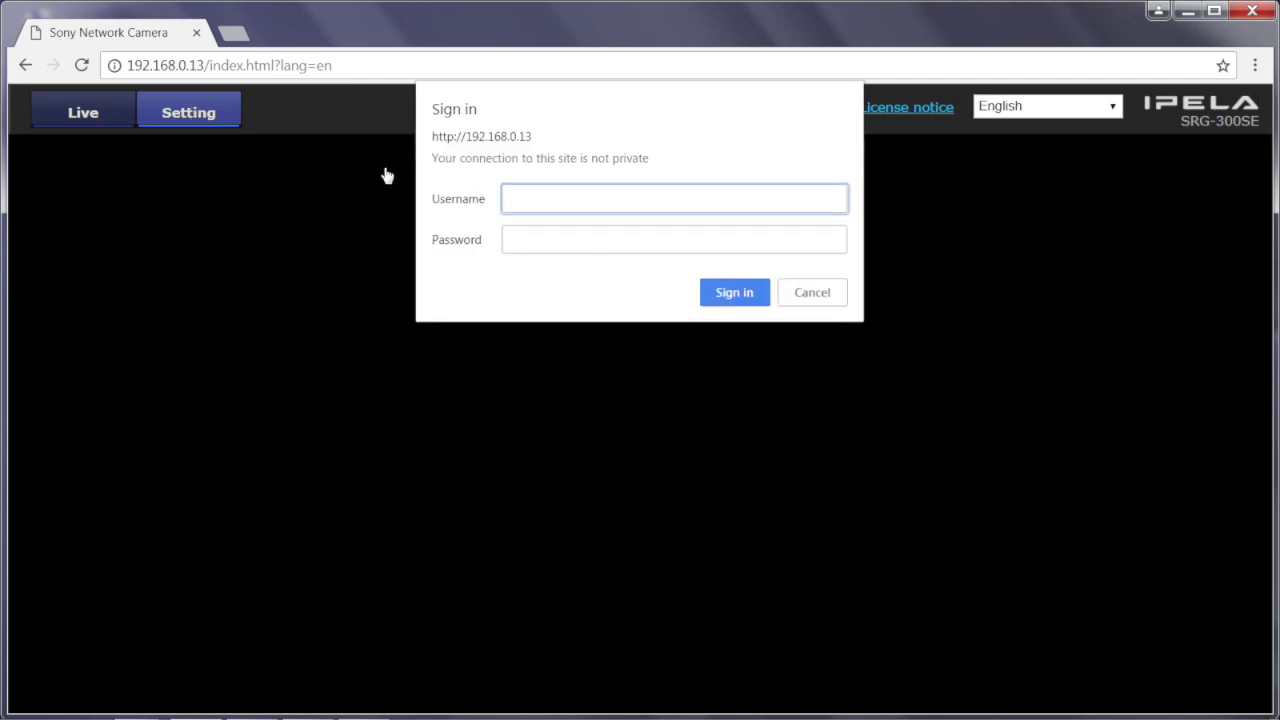
- Sign in to the camera at 192.168.0.13 with the administrator username and password
{"action": "type", "text": "admin"}
{"action": "key", "text": "Tab"}
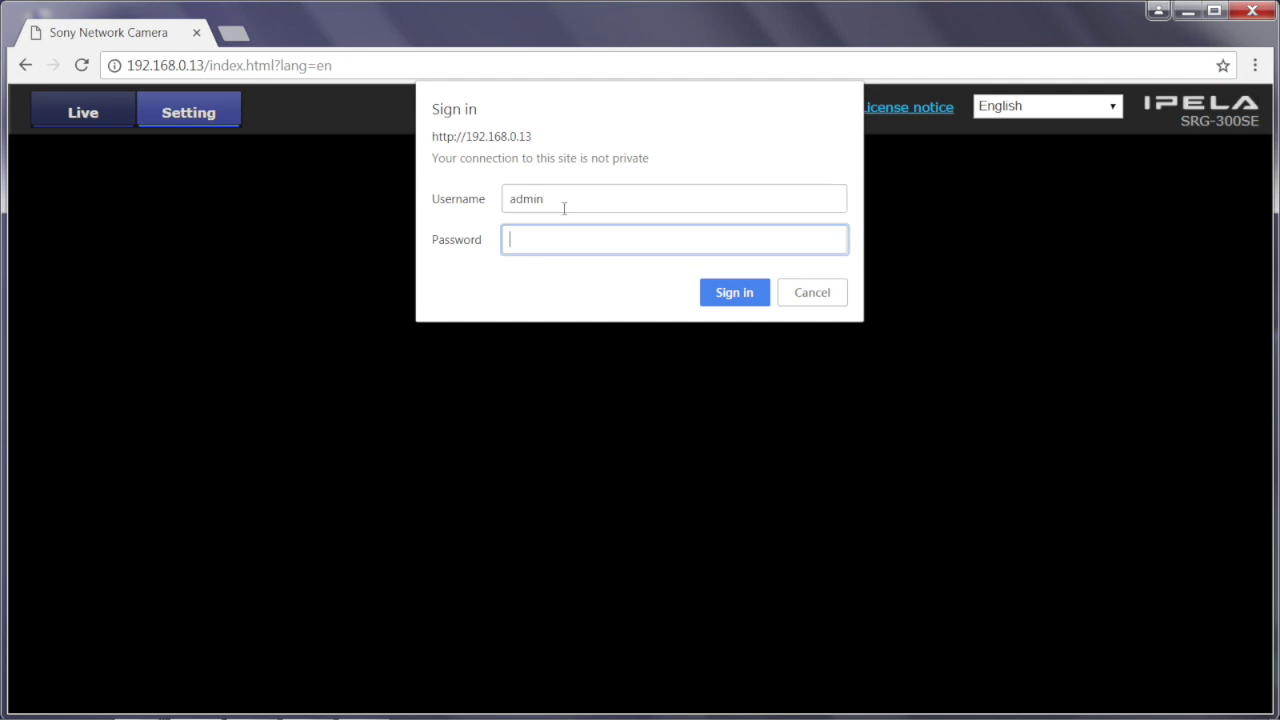
{"action": "type", "text": "admin"}
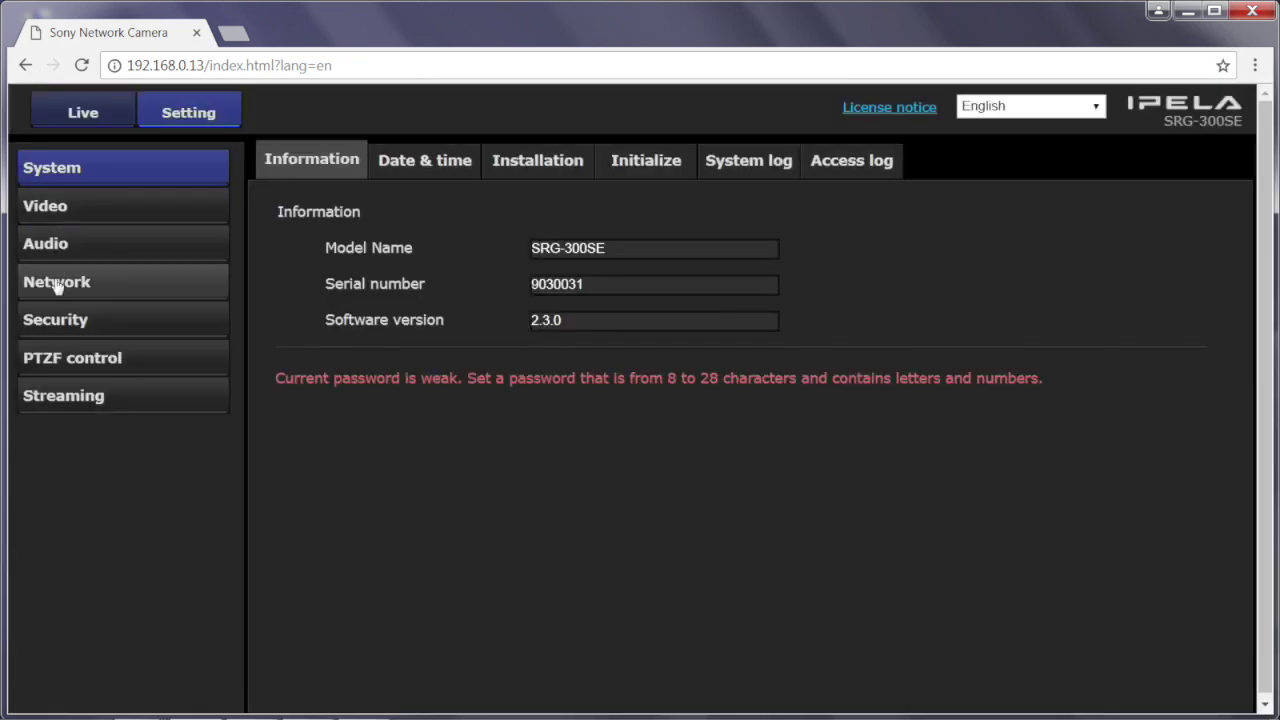
- In the camera's Network settings, keep the Common setting VISCA Interface set to IP
{"action": "left_click", "coordinate": [55, 284]}
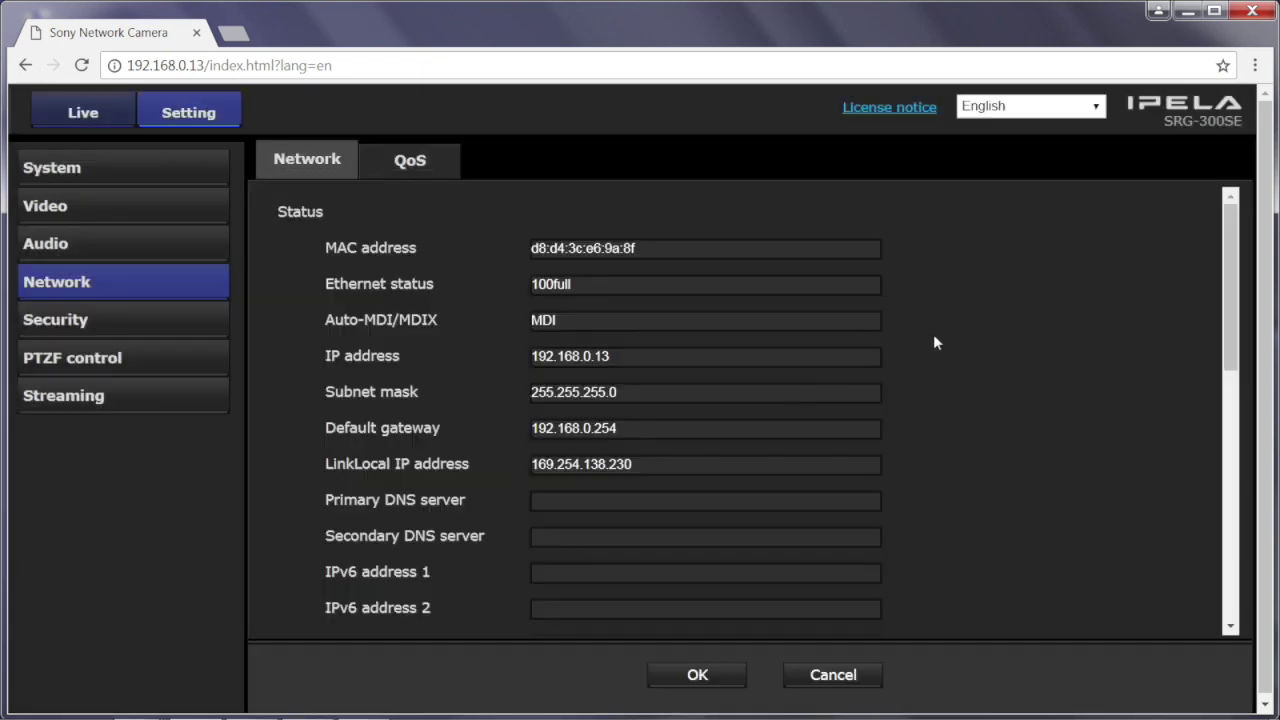
{"action": "scroll", "coordinate": [935, 342], "scroll_direction": "down", "scroll_amount": 10}
{"action": "scroll", "coordinate": [937, 352], "scroll_direction": "down", "scroll_amount": 1}
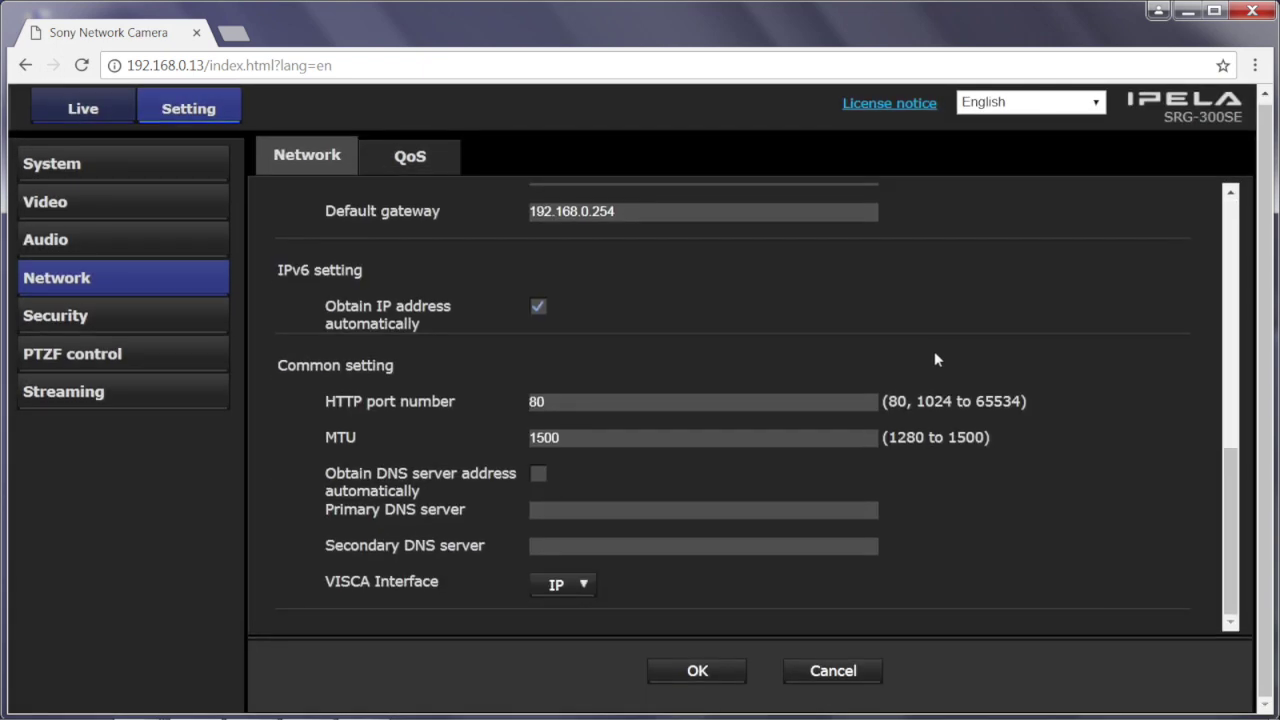
{"action": "left_click", "coordinate": [578, 585]}
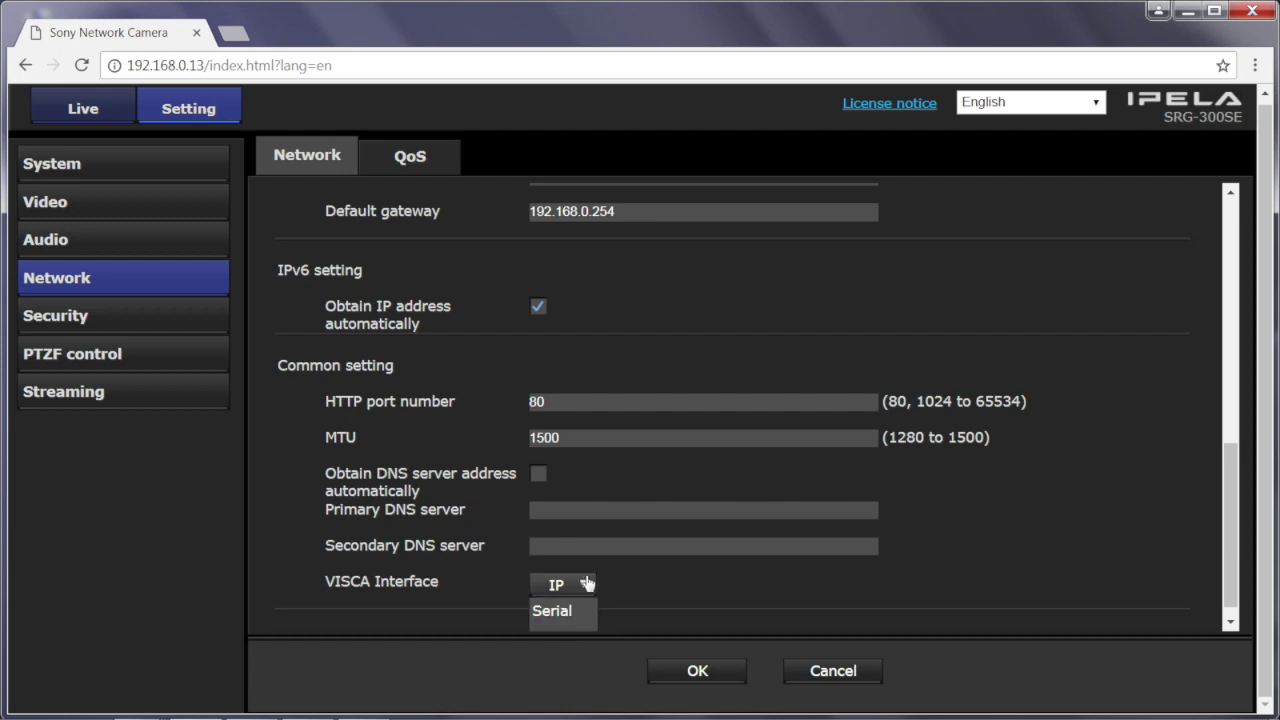
{"action": "left_click", "coordinate": [580, 583]}
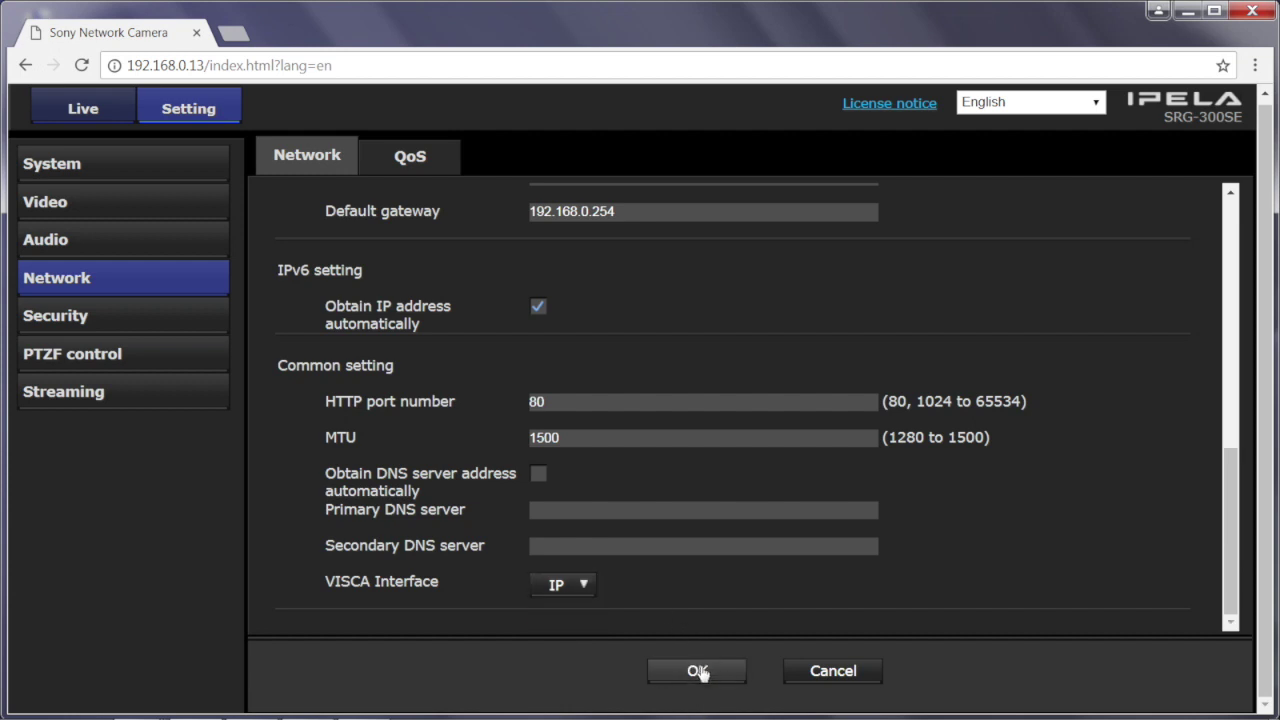